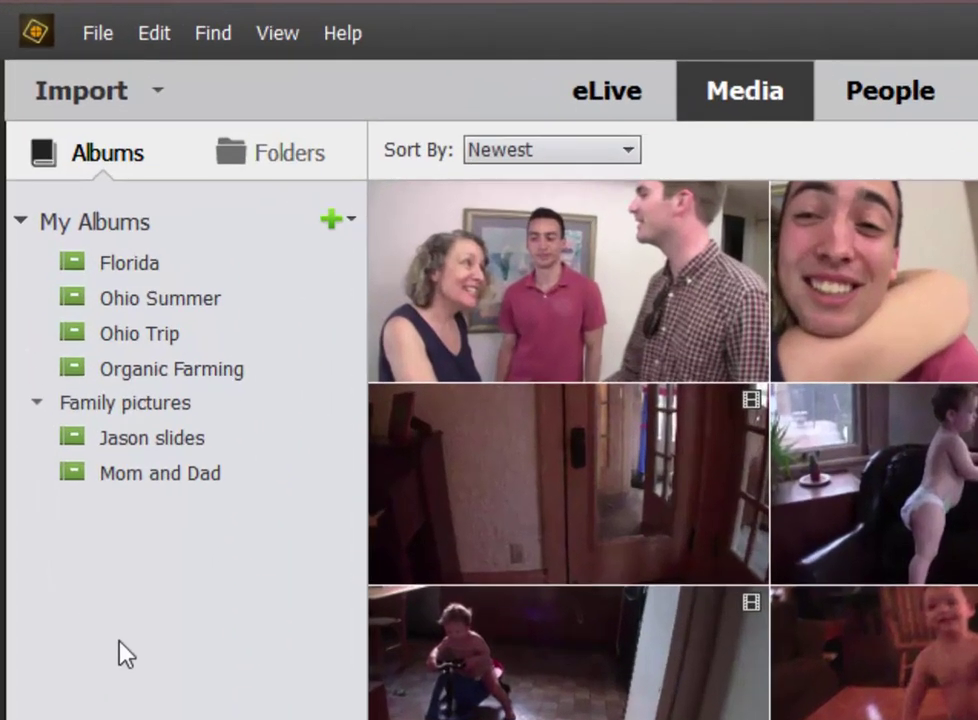
Show the Jason slides album and select its first 16 photos, through the fourth row.
{"action": "left_click", "coordinate": [140, 455]}
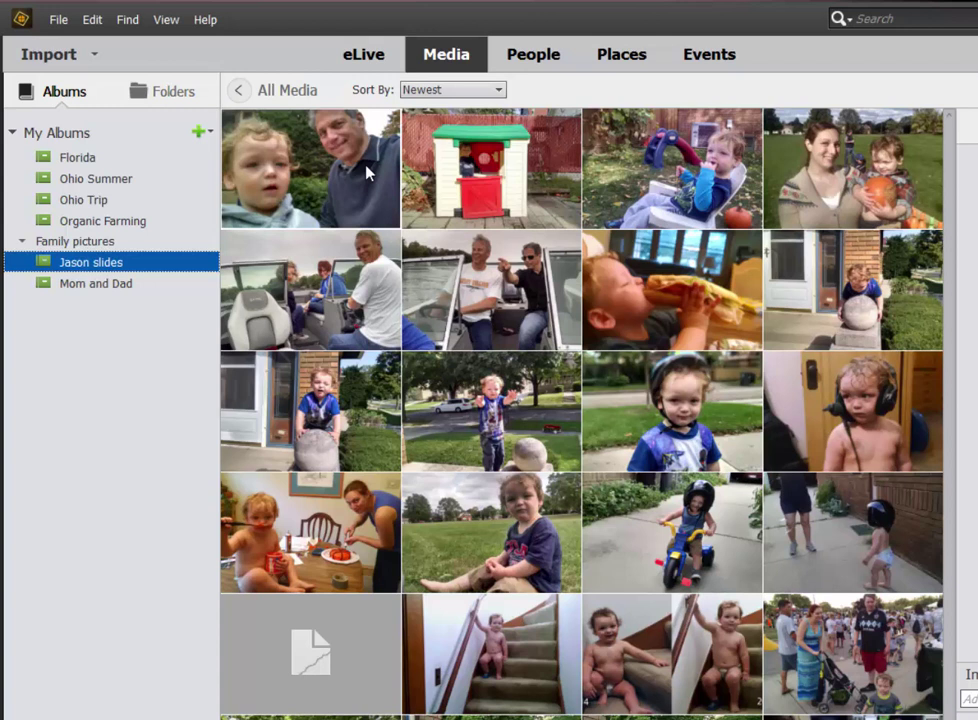
{"action": "left_click", "coordinate": [366, 172]}
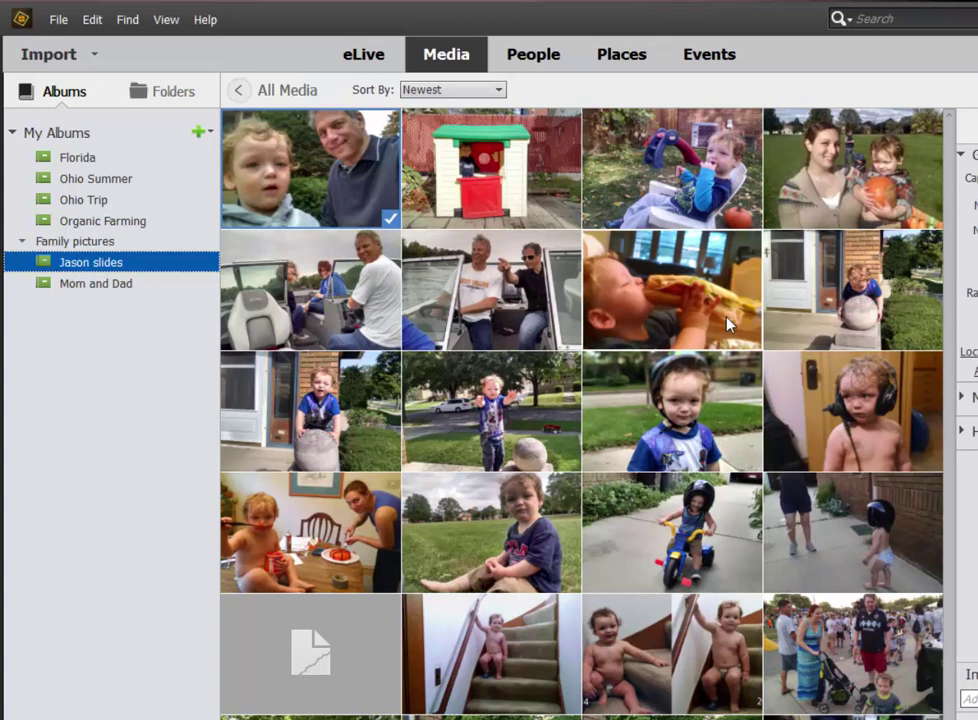
{"action": "left_click", "coordinate": [893, 541], "text": "shift"}
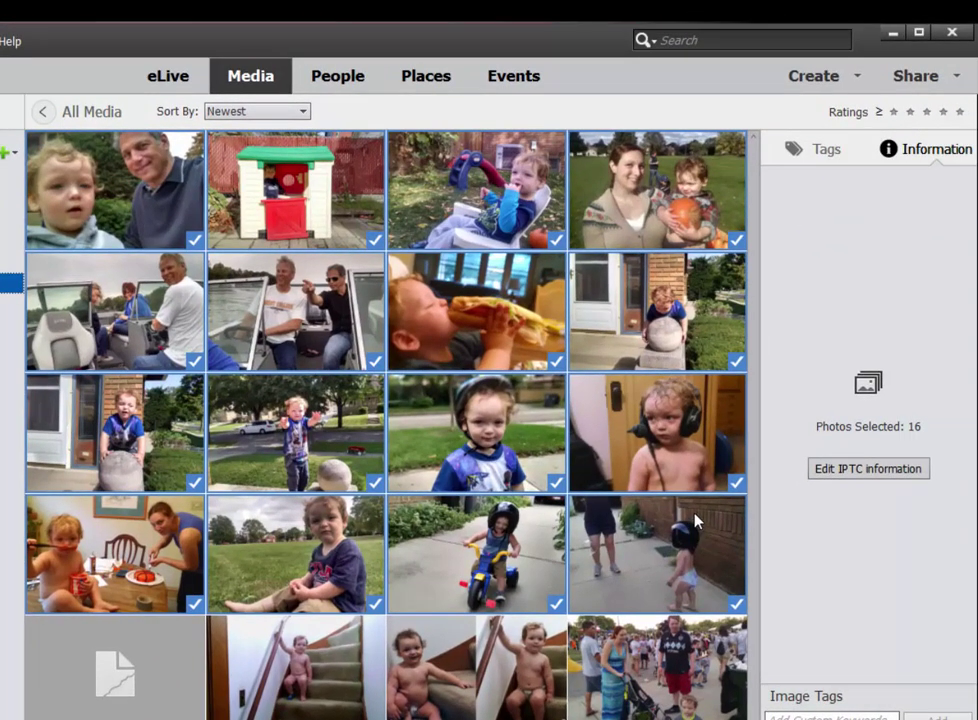
Create a slideshow from the 16 selected photos using the Array theme.
{"action": "left_click", "coordinate": [842, 76]}
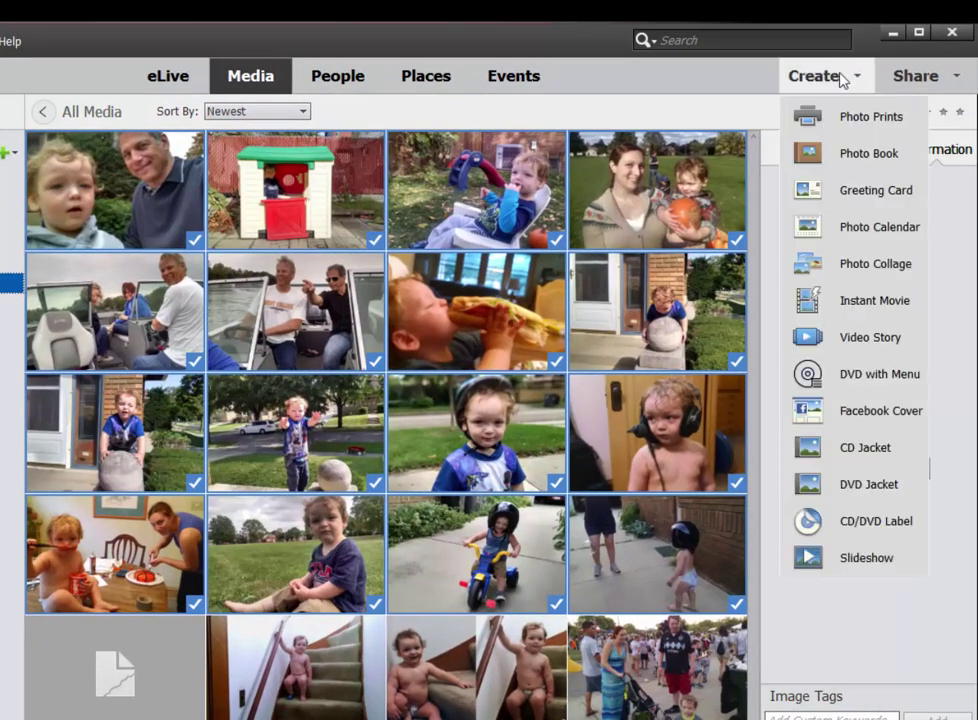
{"action": "left_click", "coordinate": [889, 560]}
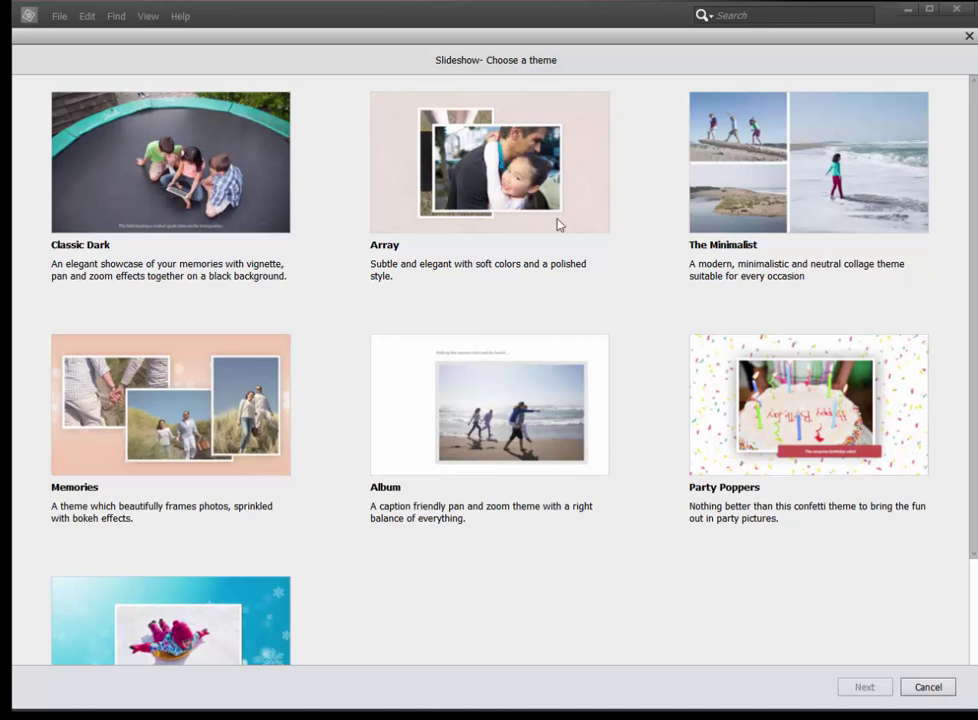
{"action": "left_click", "coordinate": [502, 188]}
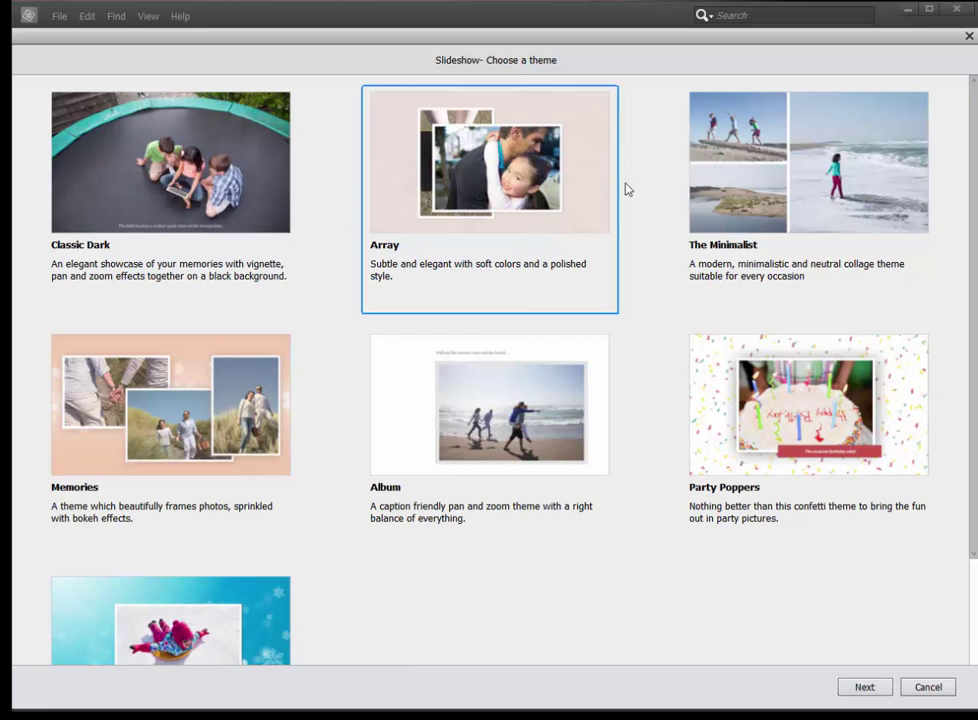
{"action": "left_click", "coordinate": [866, 687]}
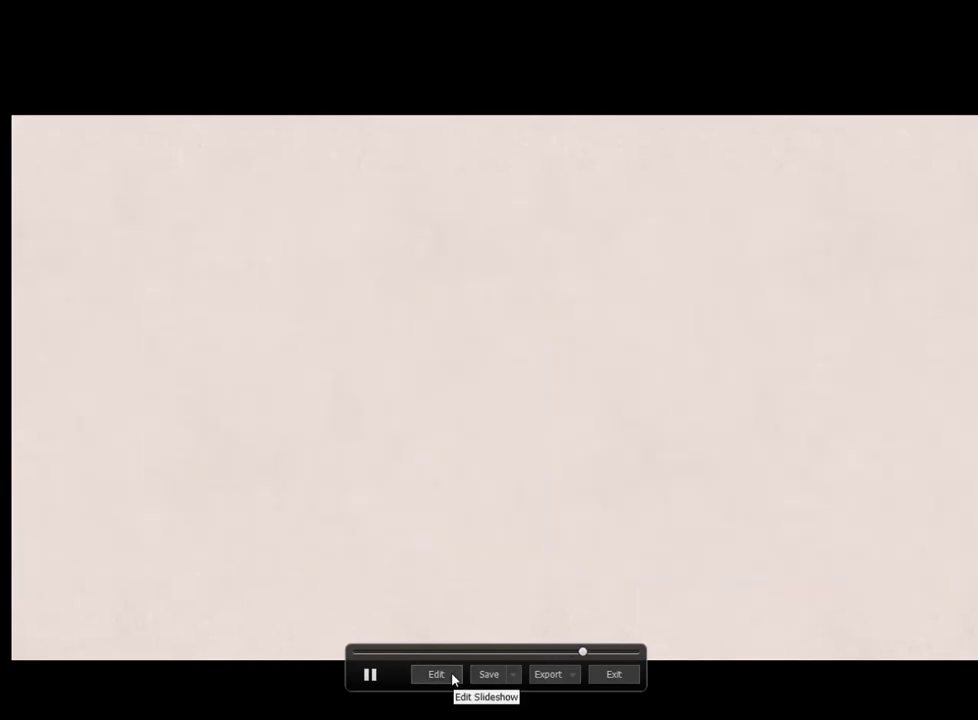
Open the slideshow for editing and caption the playhouse photo 'Jason's House'.
{"action": "left_click", "coordinate": [452, 679]}
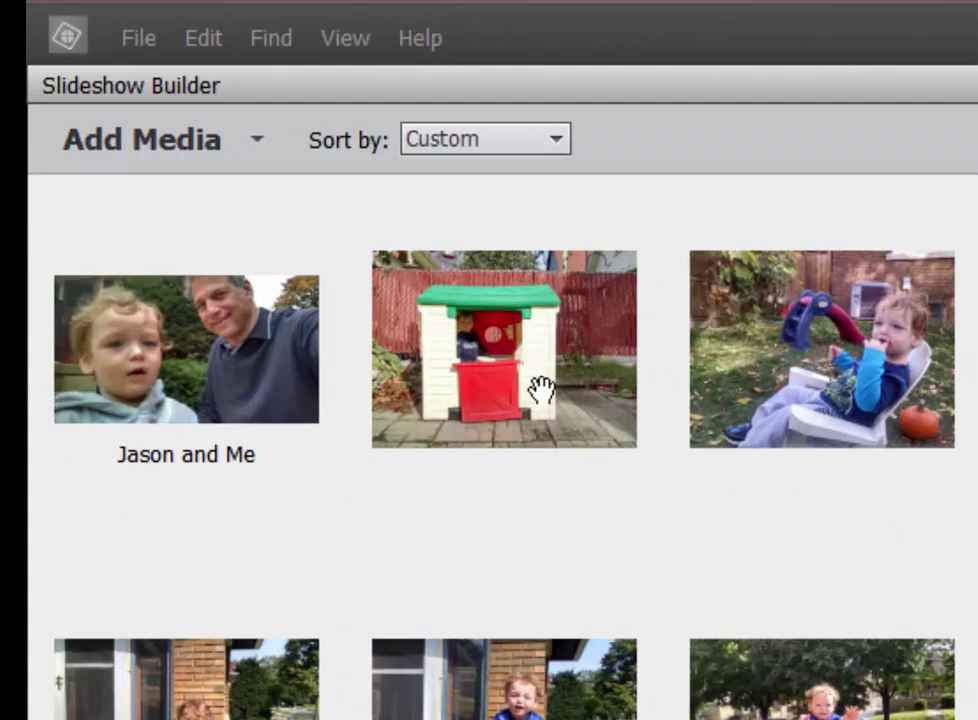
{"action": "right_click", "coordinate": [523, 360]}
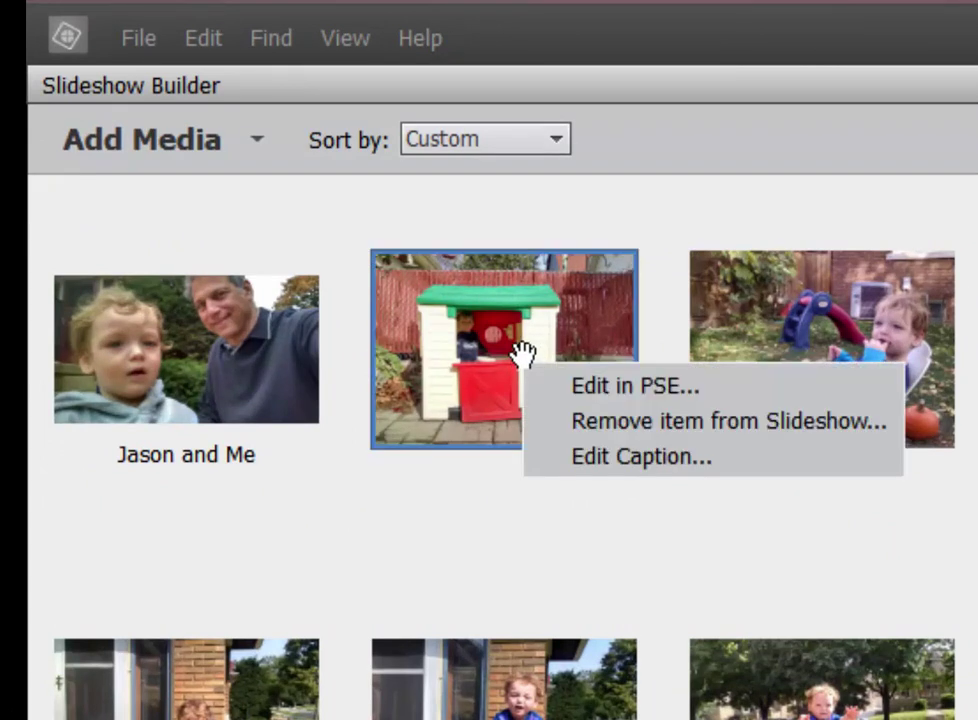
{"action": "left_click", "coordinate": [700, 458]}
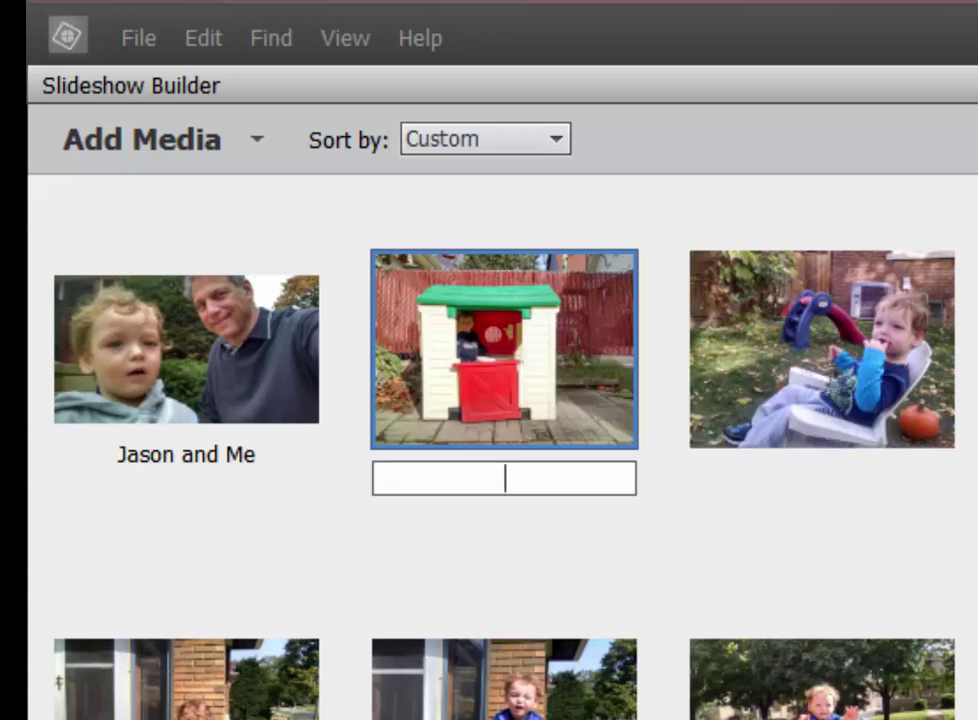
{"action": "type", "text": "Jaasw"}
{"action": "key", "text": "BackSpace"}
{"action": "key", "text": "BackSpace"}
{"action": "key", "text": "BackSpace"}
{"action": "type", "text": "son's House"}
{"action": "key", "text": "Return"}
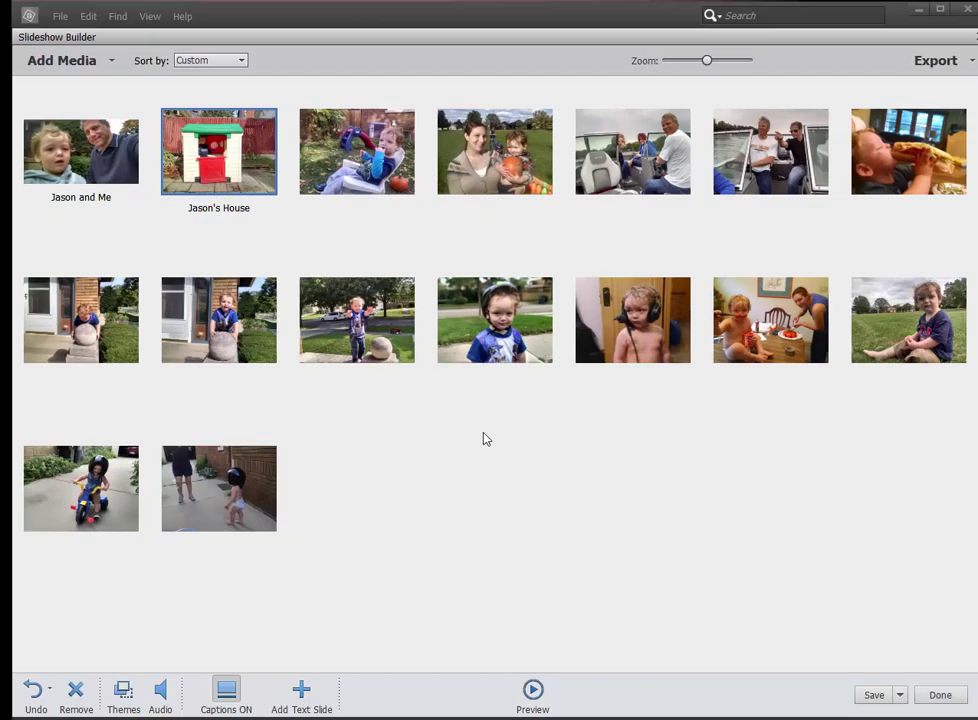
Insert a text slide reading 'Jason's Pictures' before the last photo.
{"action": "left_click", "coordinate": [315, 474]}
{"action": "left_click", "coordinate": [268, 472]}
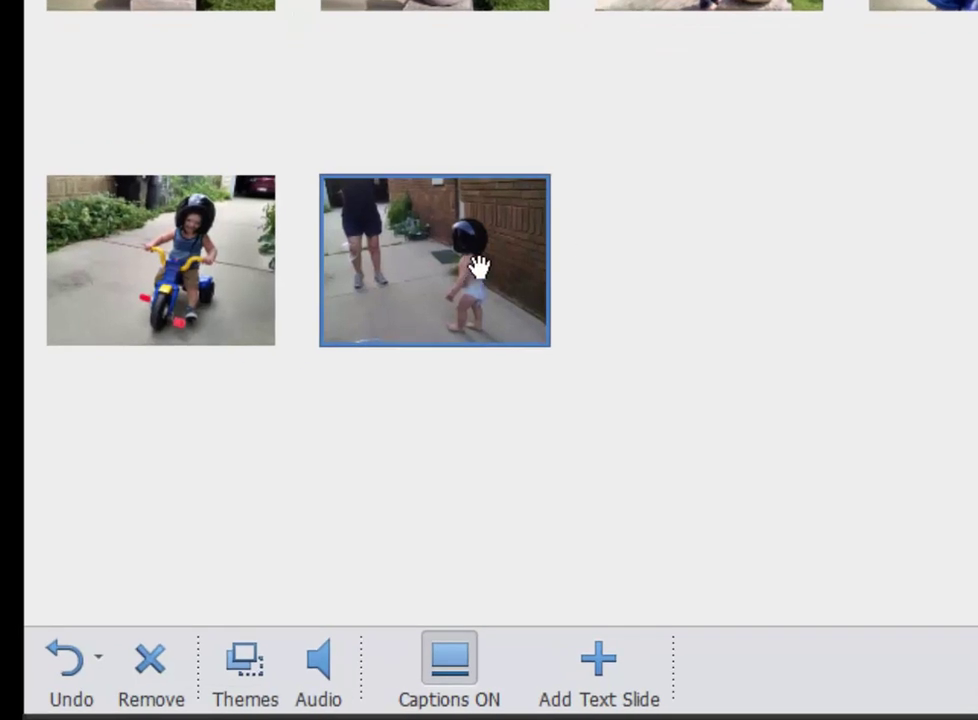
{"action": "left_click", "coordinate": [640, 664]}
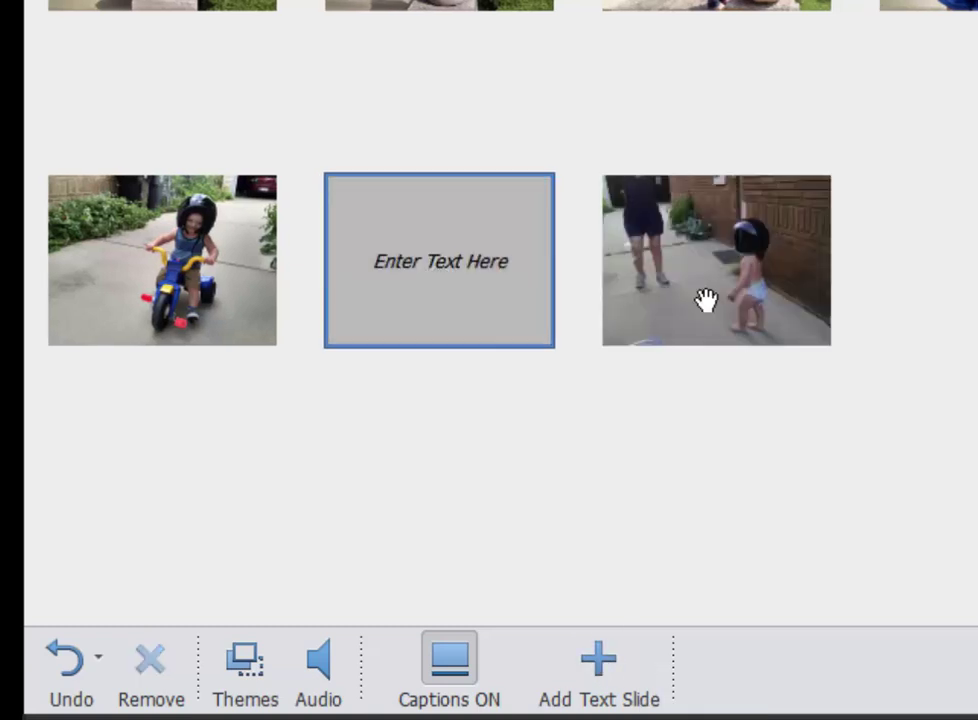
{"action": "left_click", "coordinate": [513, 263]}
{"action": "type", "text": "Jason's Pictures"}
{"action": "left_click", "coordinate": [494, 185]}
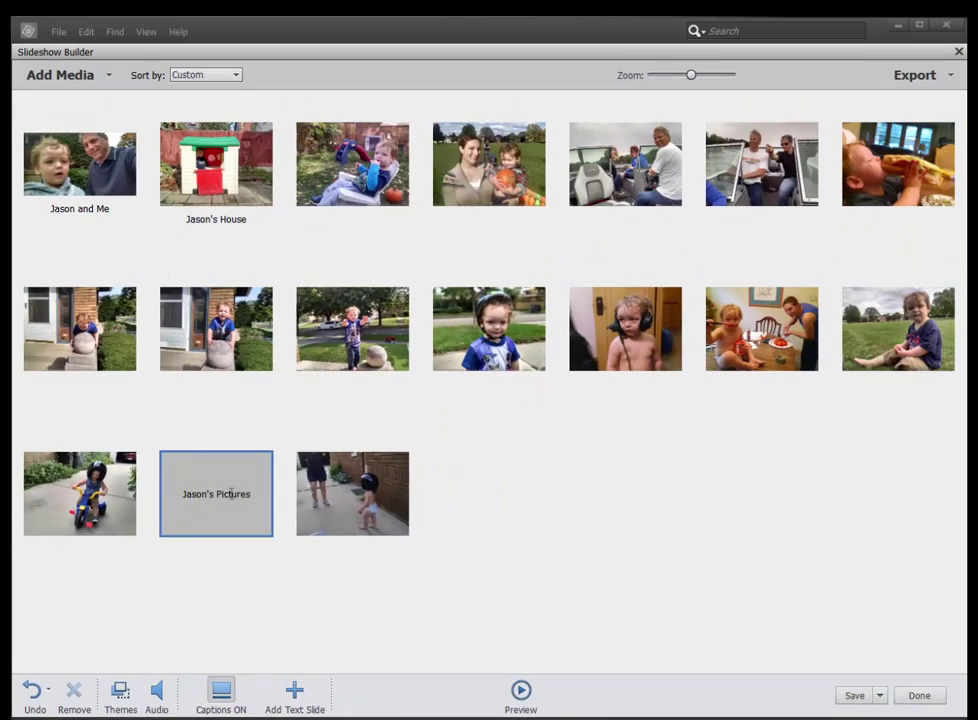
Move the Jason's Pictures text slide to the very first position.
{"action": "left_click", "coordinate": [236, 495]}
{"action": "left_click", "coordinate": [228, 476]}
{"action": "left_click_drag", "start_coordinate": [228, 476], "coordinate": [203, 430]}
{"action": "left_click", "coordinate": [382, 386]}
{"action": "left_click", "coordinate": [241, 445]}
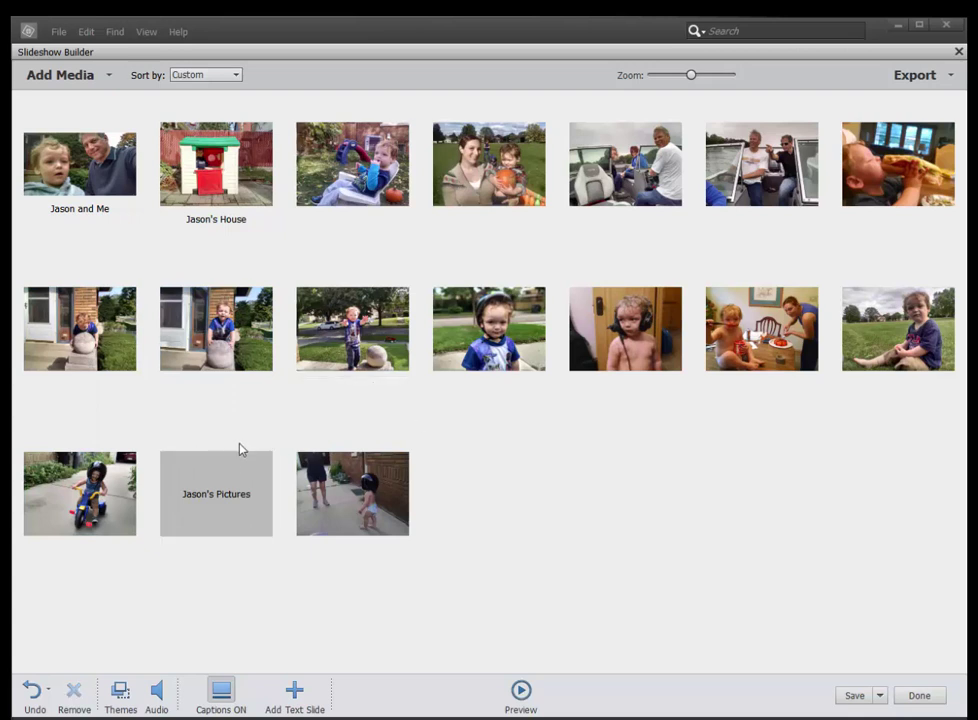
{"action": "left_click", "coordinate": [225, 486]}
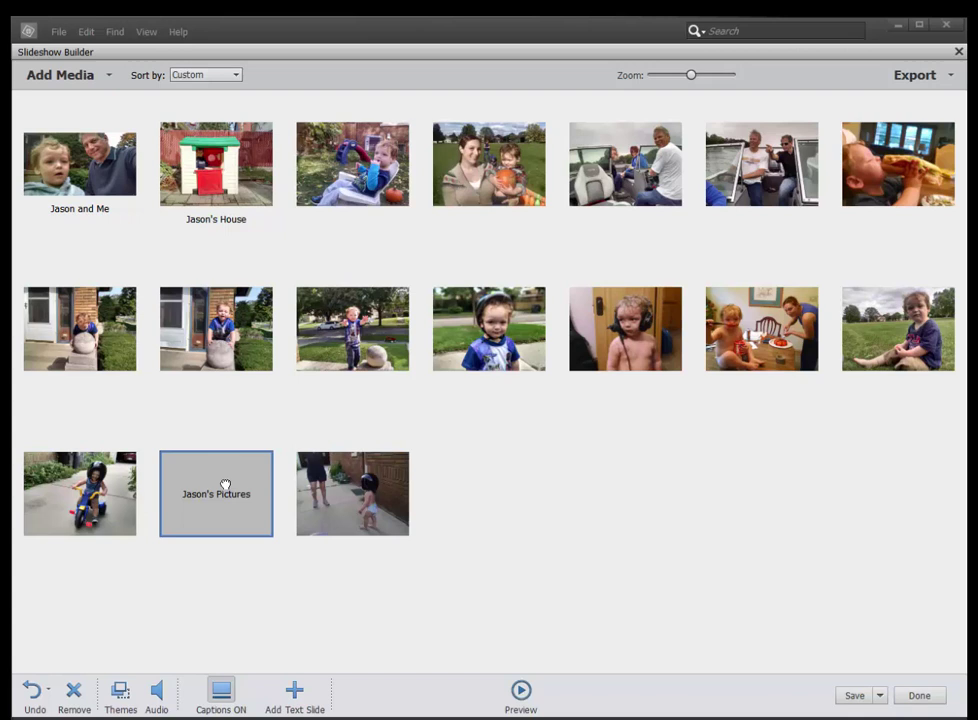
{"action": "mouse_move", "coordinate": [225, 486]}
{"action": "left_mouse_down"}
{"action": "mouse_move", "coordinate": [170, 384]}
{"action": "mouse_move", "coordinate": [164, 447]}
{"action": "mouse_move", "coordinate": [229, 502]}
{"action": "mouse_move", "coordinate": [165, 262]}
{"action": "mouse_move", "coordinate": [164, 493]}
{"action": "mouse_move", "coordinate": [210, 485]}
{"action": "mouse_move", "coordinate": [217, 508]}
{"action": "mouse_move", "coordinate": [190, 467]}
{"action": "mouse_move", "coordinate": [170, 380]}
{"action": "mouse_move", "coordinate": [215, 482]}
{"action": "left_mouse_up"}
{"action": "left_click", "coordinate": [226, 494]}
{"action": "left_click_drag", "start_coordinate": [198, 466], "coordinate": [18, 165]}
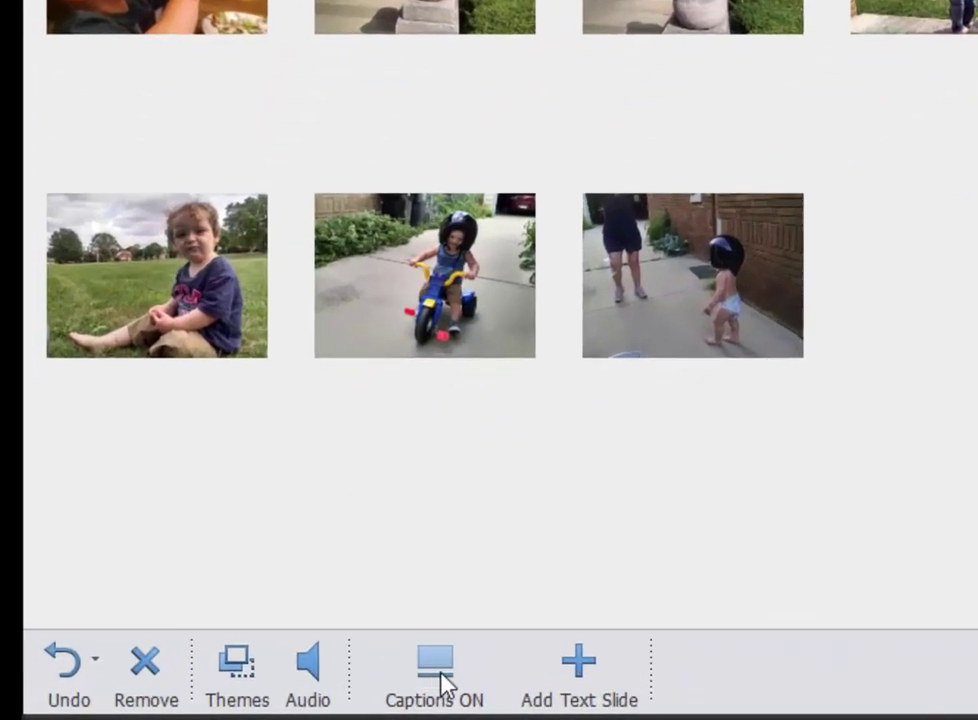
Toggle captions off and back on, then remove the duplicate second-row porch photo.
{"action": "left_click", "coordinate": [305, 692]}
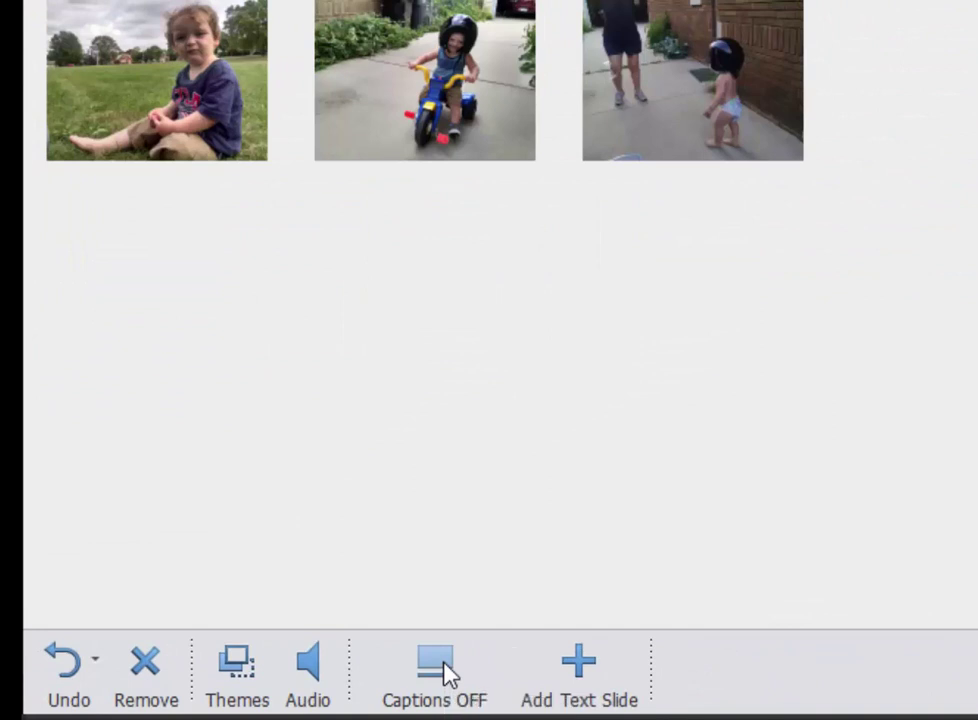
{"action": "left_click", "coordinate": [446, 672]}
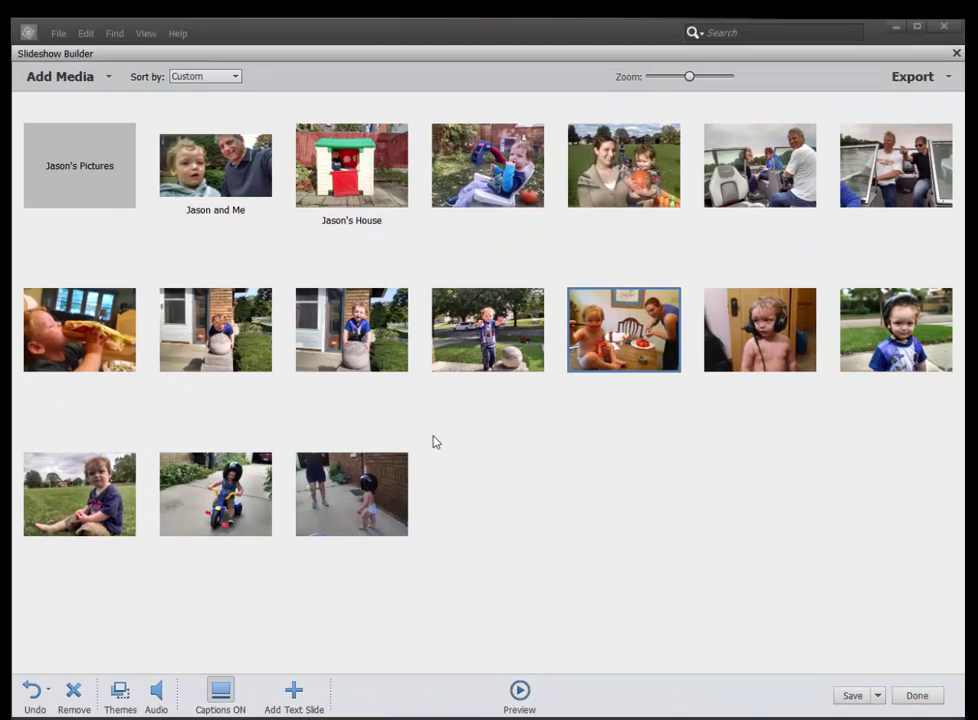
{"action": "left_click", "coordinate": [197, 316]}
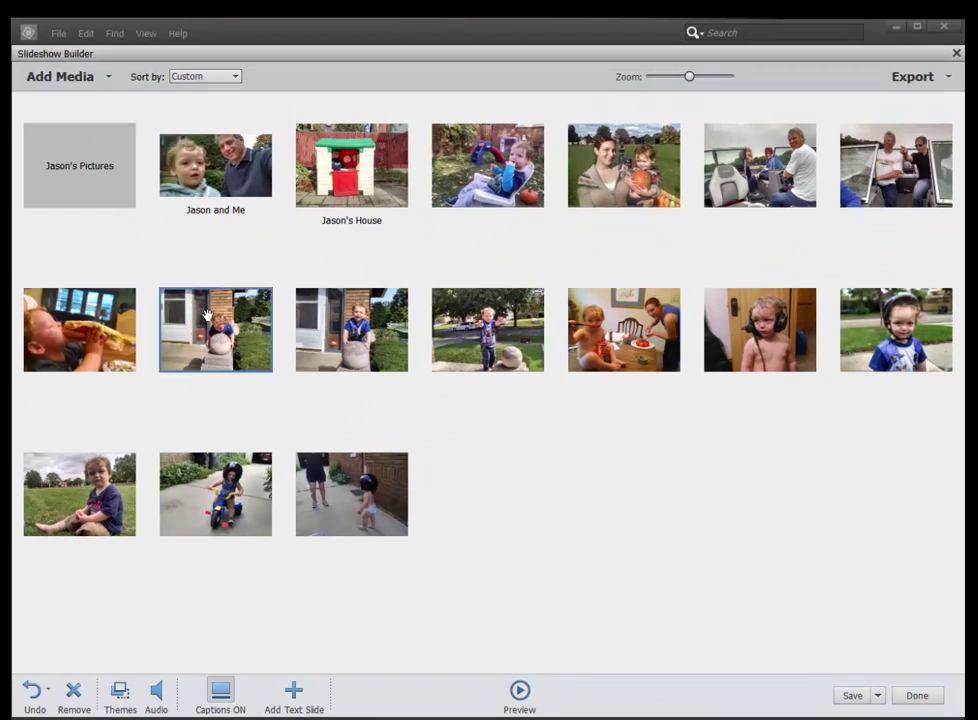
{"action": "left_click", "coordinate": [75, 692]}
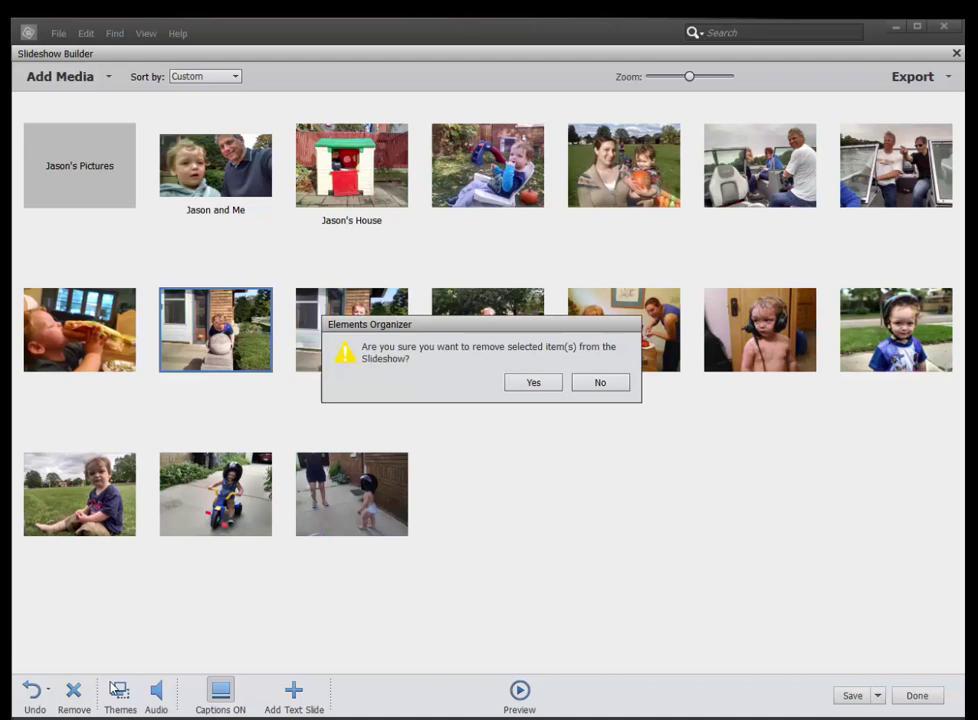
{"action": "left_click", "coordinate": [531, 382]}
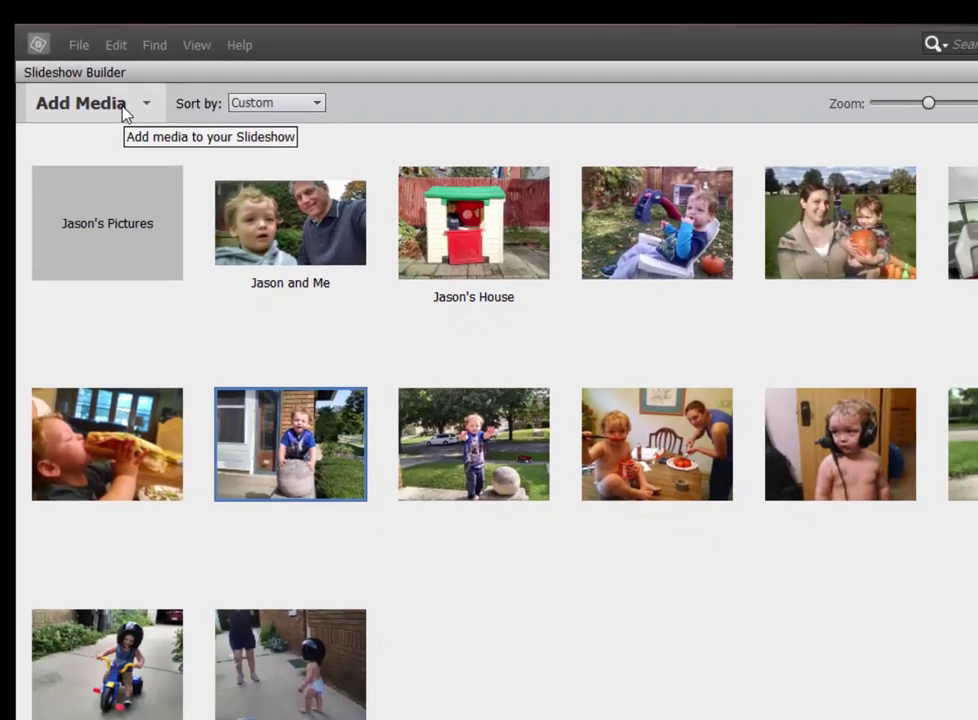
Browse the Organizer catalog photos and videos without adding any, then reshow the Add Media choices.
{"action": "left_click", "coordinate": [162, 129]}
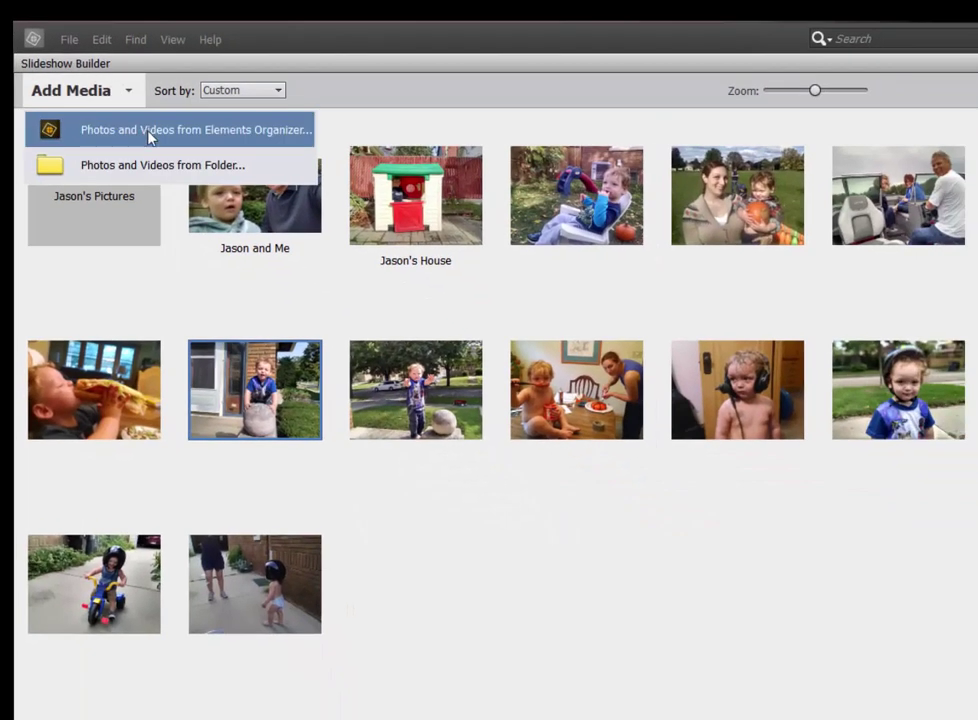
{"action": "left_click", "coordinate": [149, 137]}
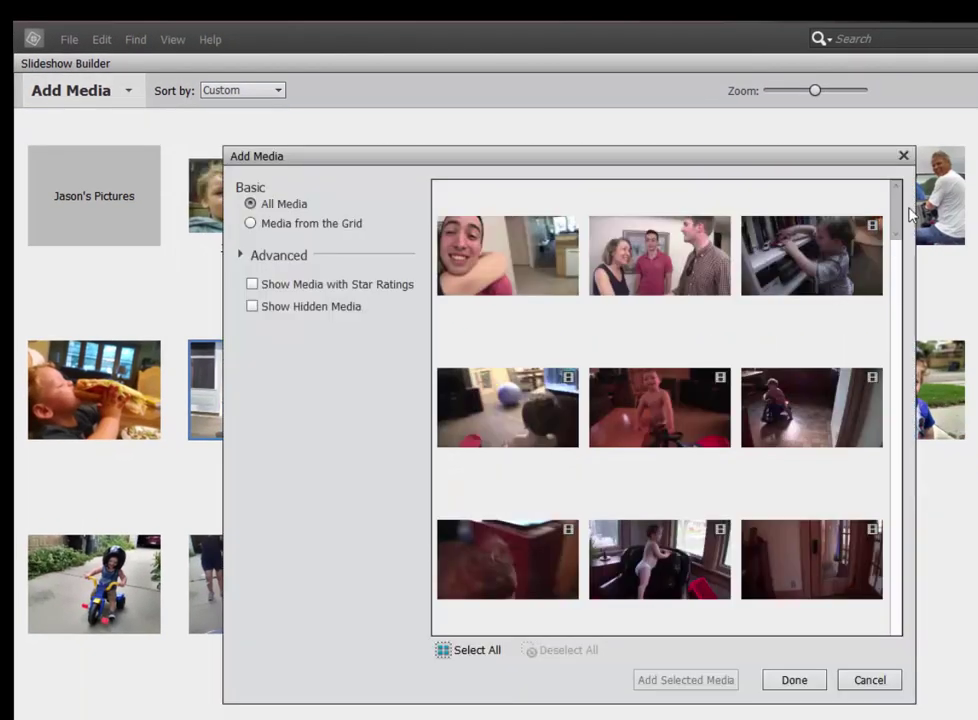
{"action": "scroll", "coordinate": [893, 228], "scroll_direction": "down", "scroll_amount": 10}
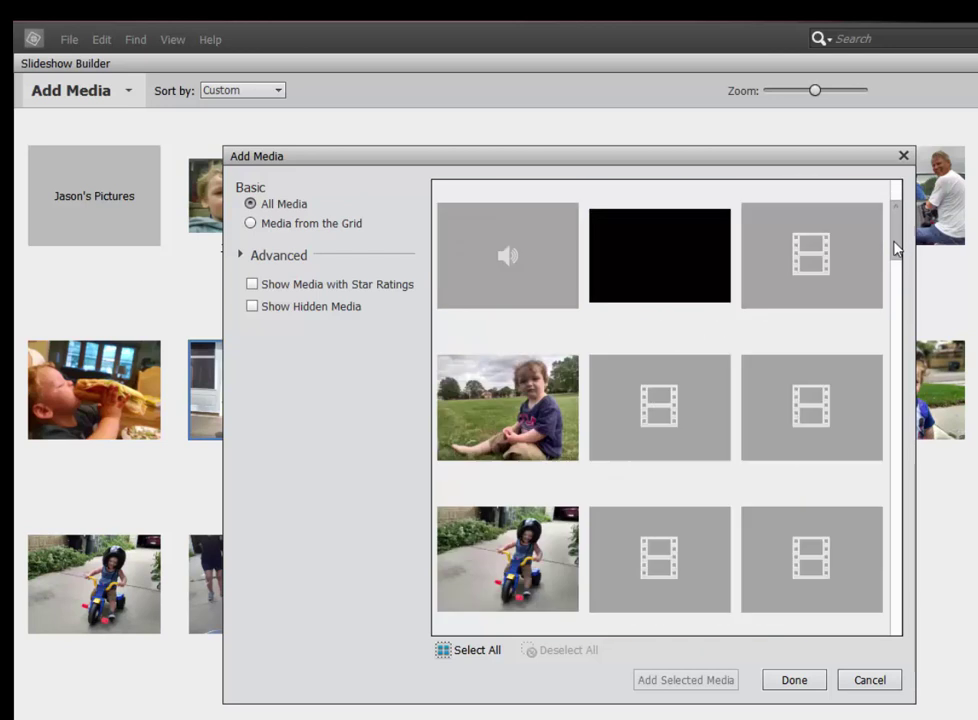
{"action": "scroll", "coordinate": [827, 331], "scroll_direction": "down", "scroll_amount": 15}
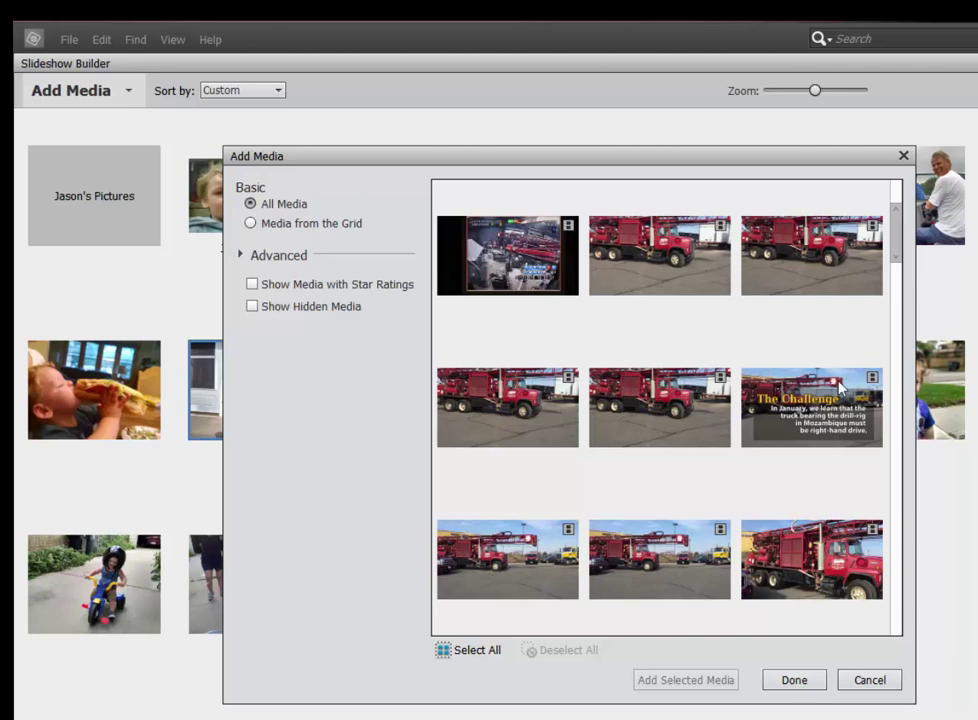
{"action": "scroll", "coordinate": [858, 378], "scroll_direction": "down", "scroll_amount": 6}
{"action": "scroll", "coordinate": [866, 390], "scroll_direction": "down", "scroll_amount": 5}
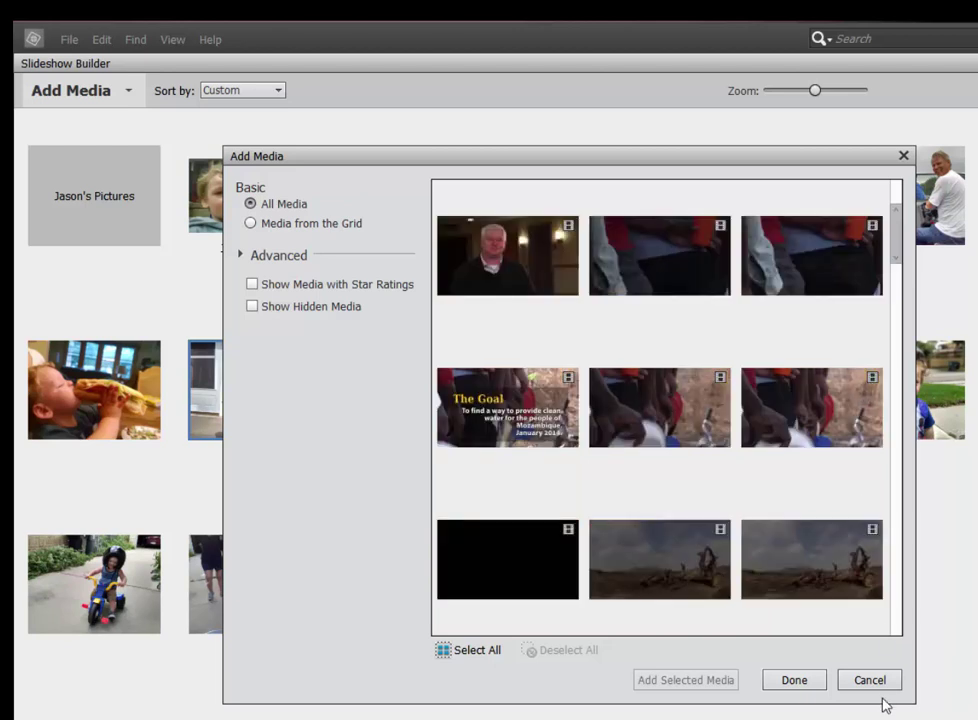
{"action": "left_click", "coordinate": [870, 684]}
{"action": "left_click", "coordinate": [107, 91]}
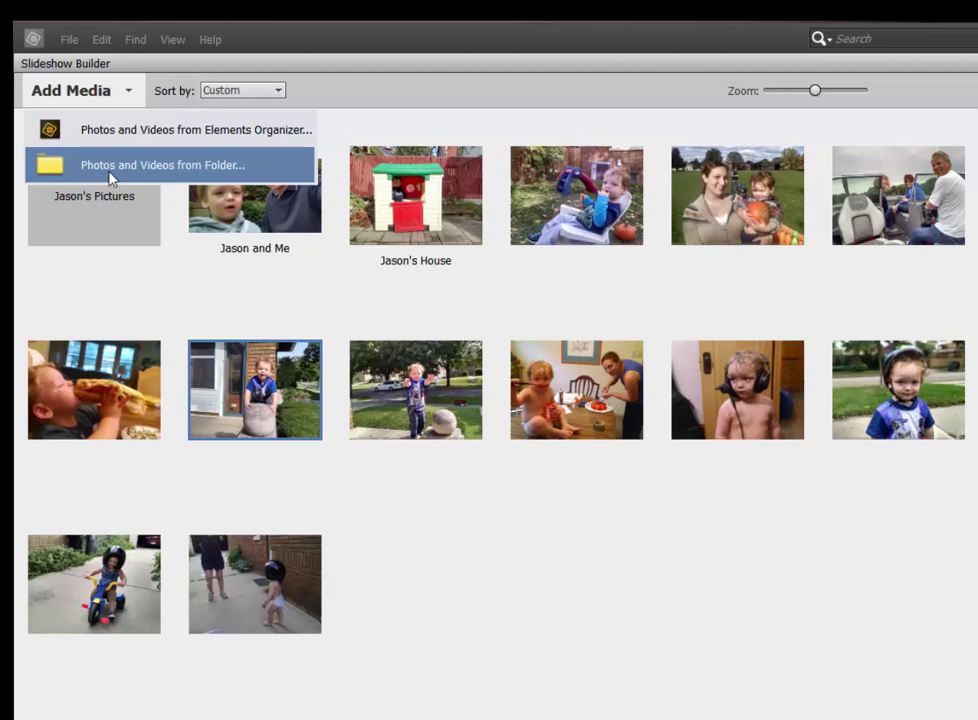
Dismiss the media menu, look through the audio song list, then play a full-screen preview.
{"action": "left_click", "coordinate": [334, 668]}
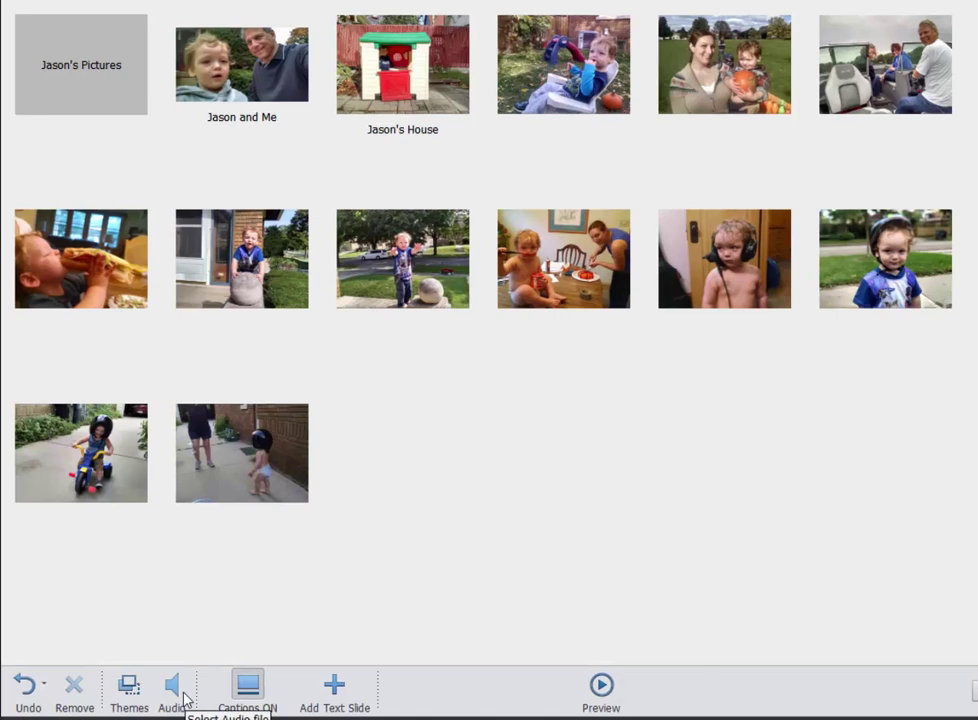
{"action": "left_click", "coordinate": [184, 697]}
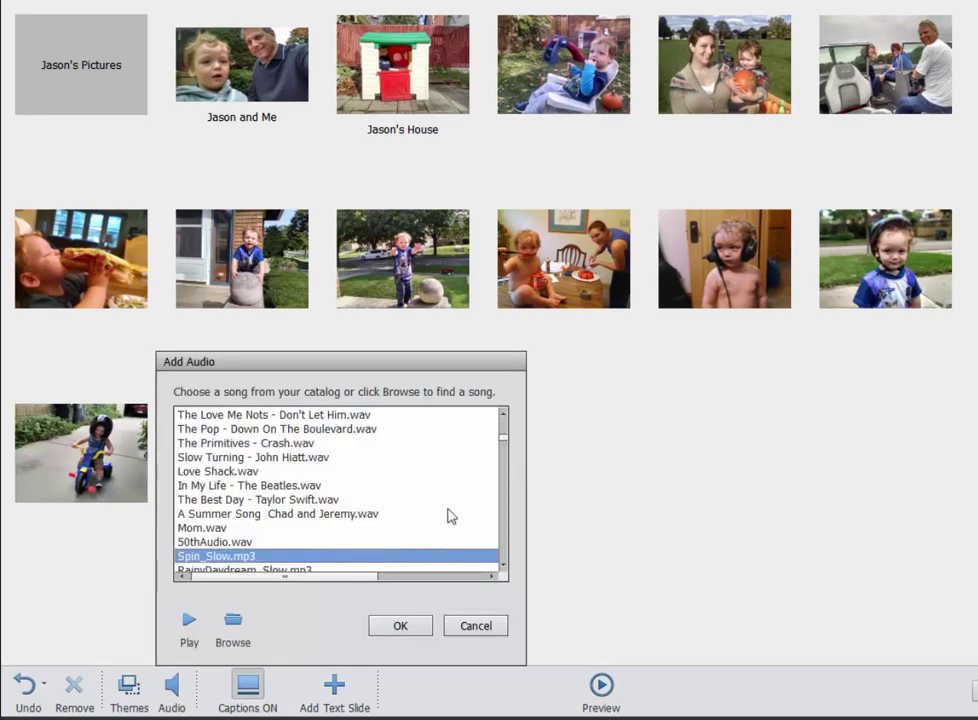
{"action": "scroll", "coordinate": [496, 443], "scroll_direction": "down", "scroll_amount": 2}
{"action": "scroll", "coordinate": [470, 440], "scroll_direction": "down", "scroll_amount": 20}
{"action": "key", "text": "Escape"}
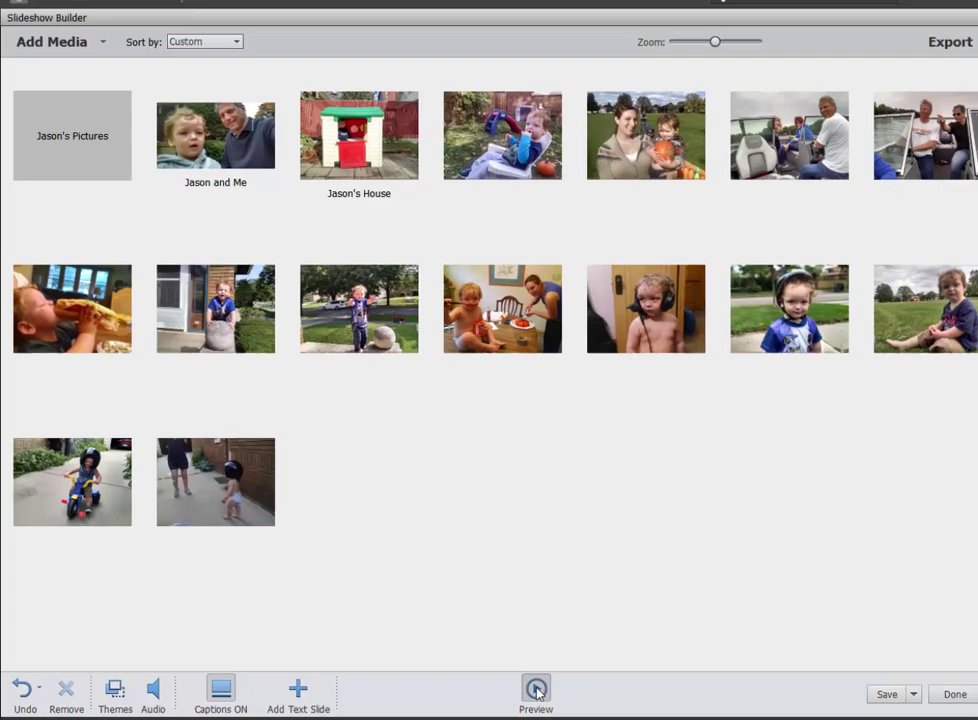
{"action": "left_click", "coordinate": [582, 688]}
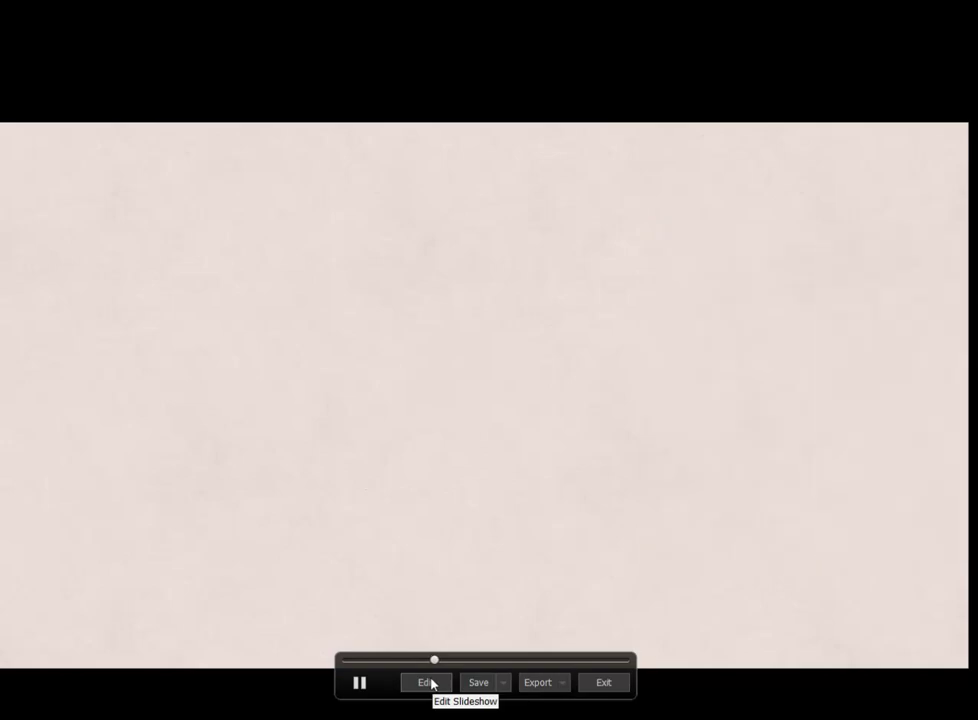
Return from the preview to the Slideshow Builder and show the Export destinations.
{"action": "left_click", "coordinate": [427, 683]}
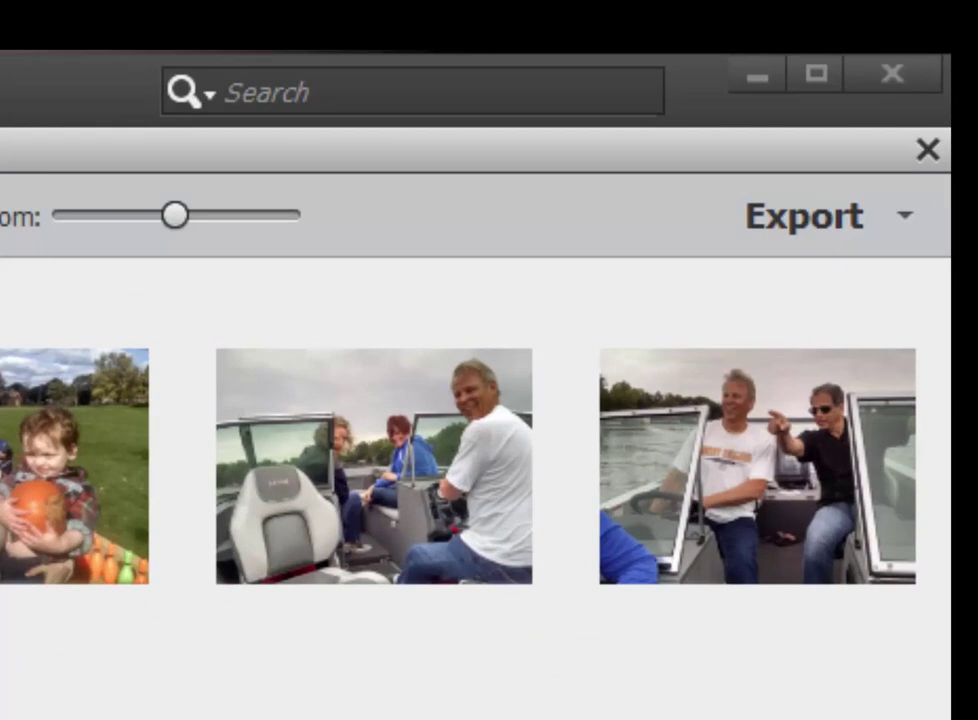
{"action": "left_click", "coordinate": [864, 210]}
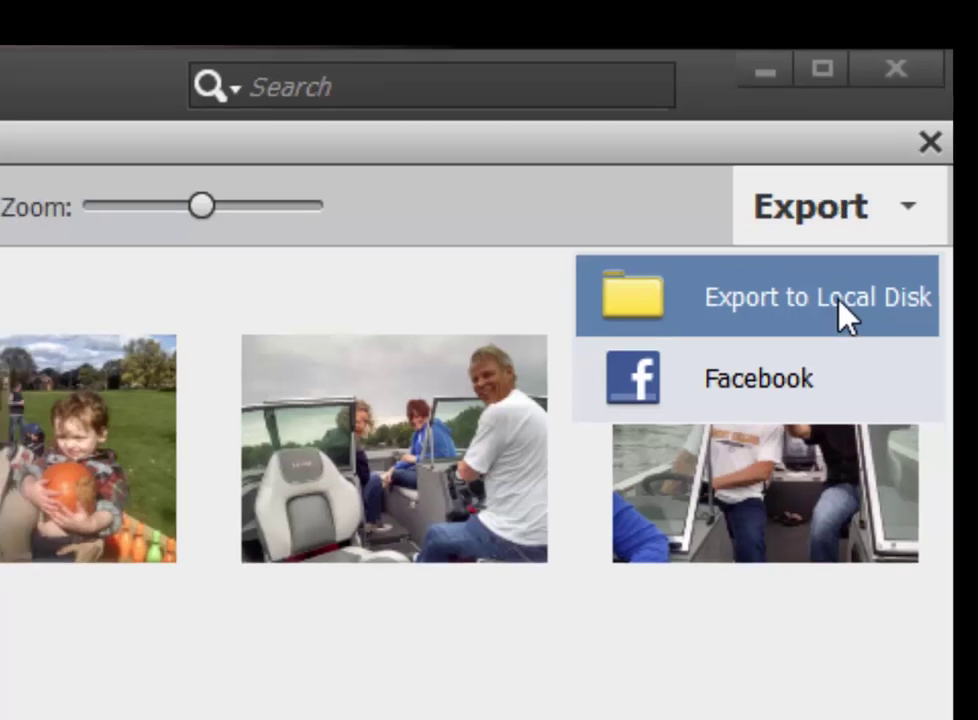
Export to local disk as 'Jason's pics' with the 720p HD quality preset.
{"action": "left_click", "coordinate": [836, 328]}
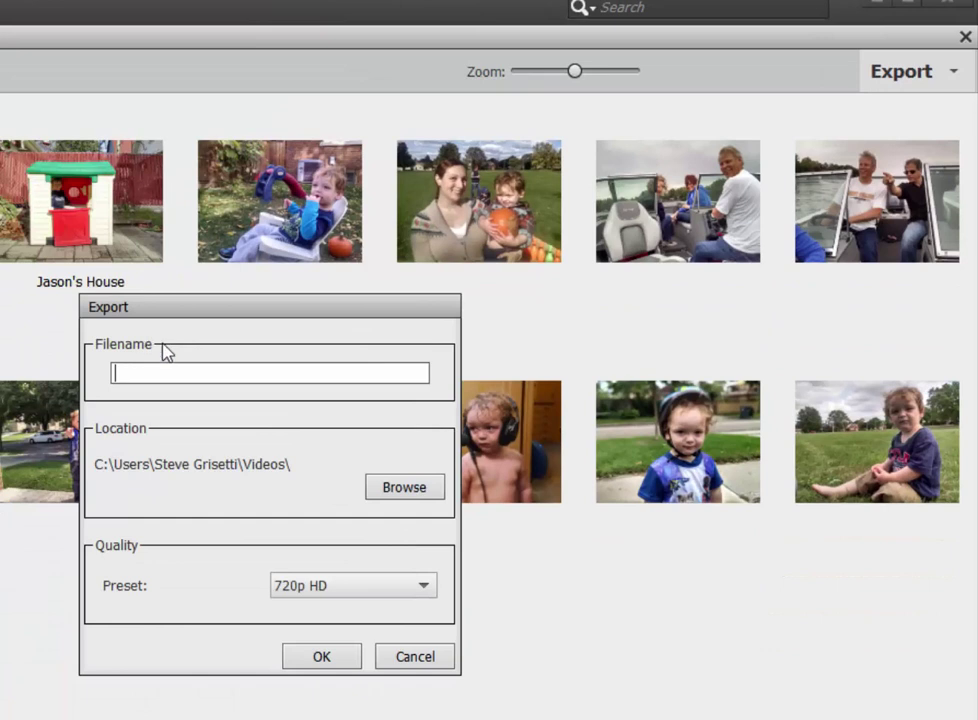
{"action": "type", "text": "Jason's pics"}
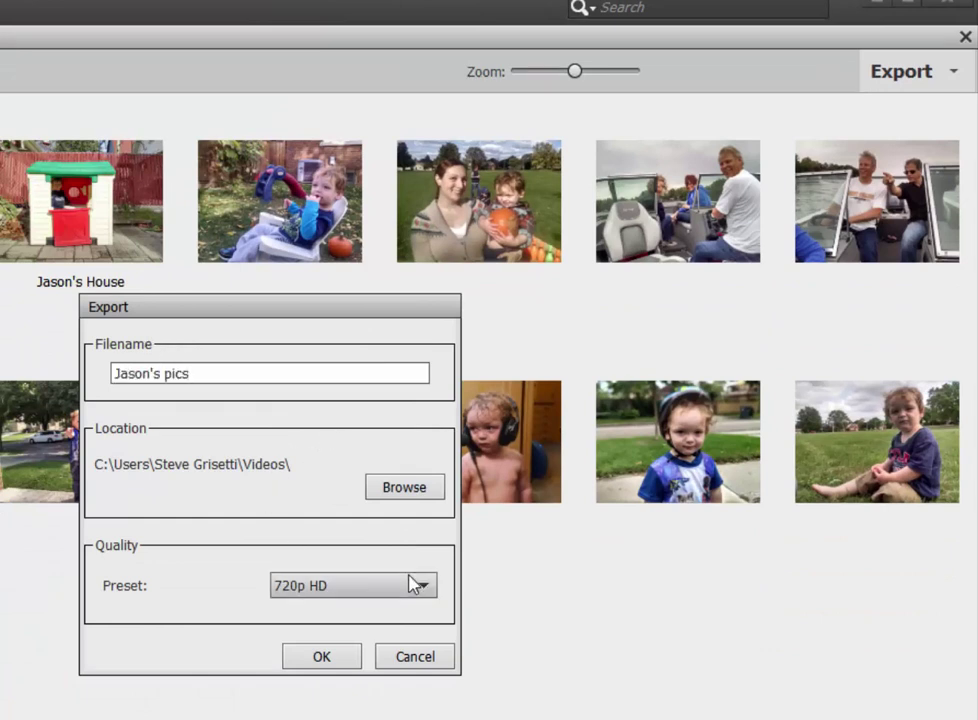
{"action": "left_click", "coordinate": [419, 580]}
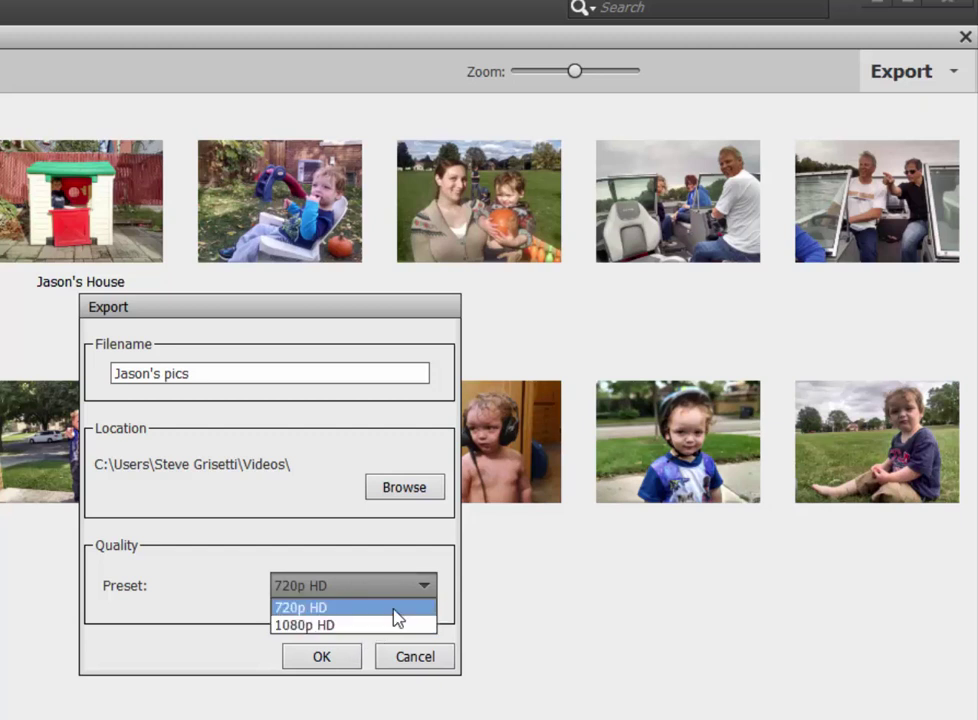
{"action": "left_click", "coordinate": [396, 607]}
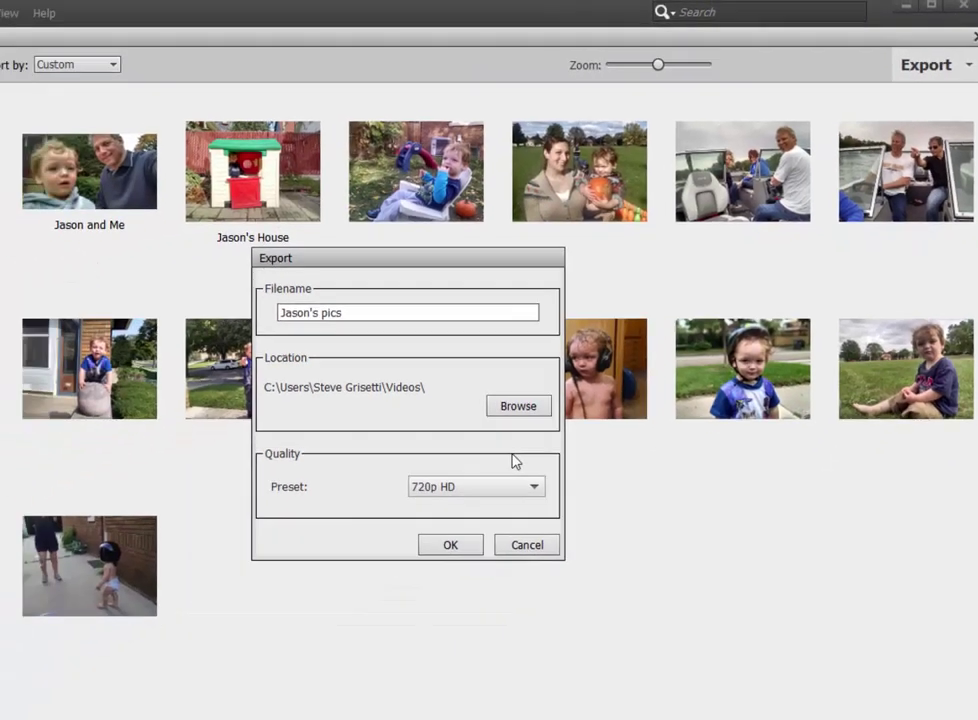
{"action": "key", "text": "Escape"}
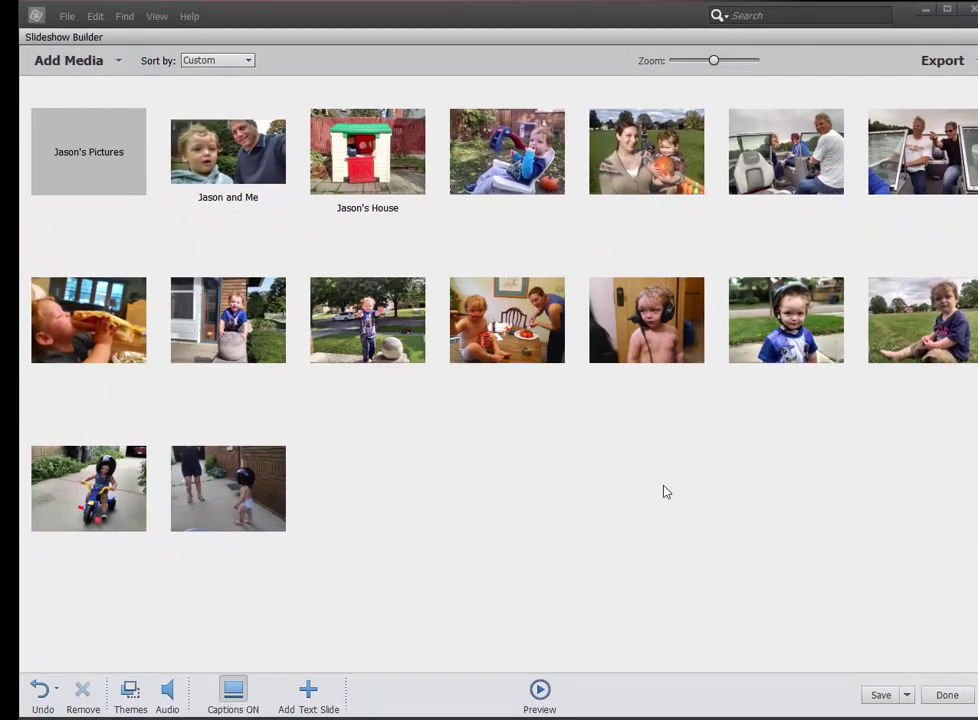